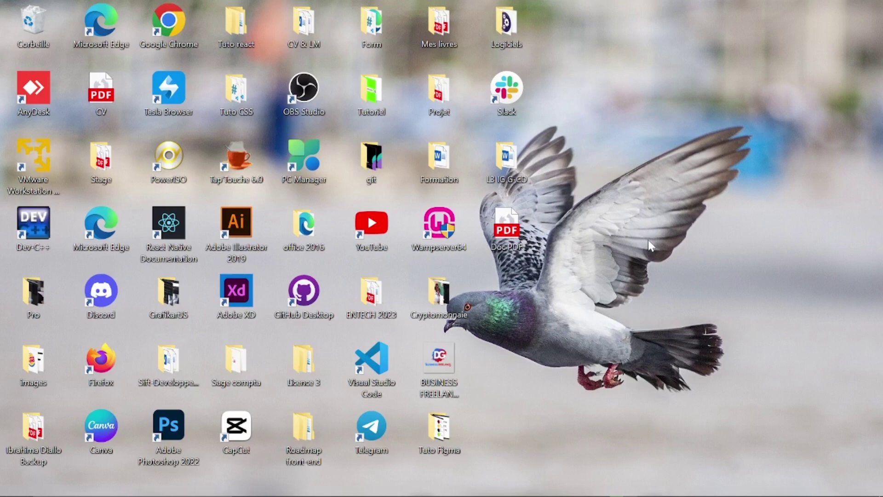
Launch Word through a taskbar search for 'WOR' and open TD2 COMPATBILITE DES SOCIETES from Récent.
{"action": "left_click", "coordinate": [82, 485]}
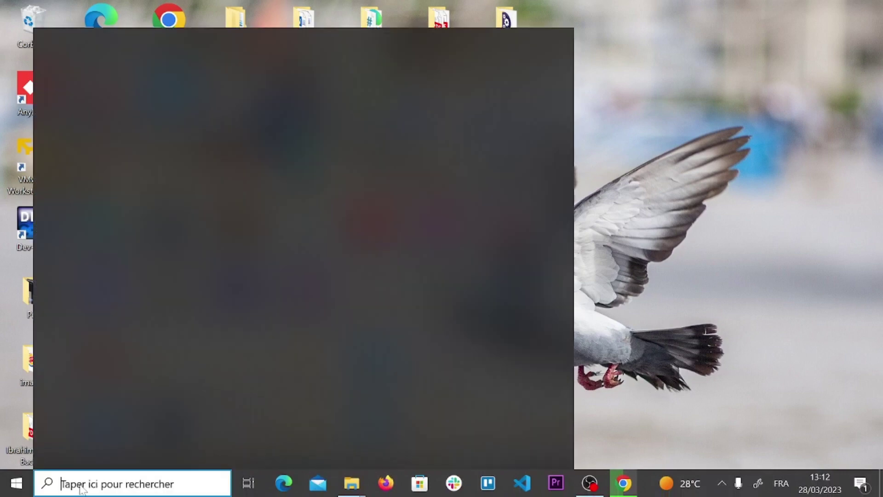
{"action": "type", "text": "WOR"}
{"action": "key", "text": "Return"}
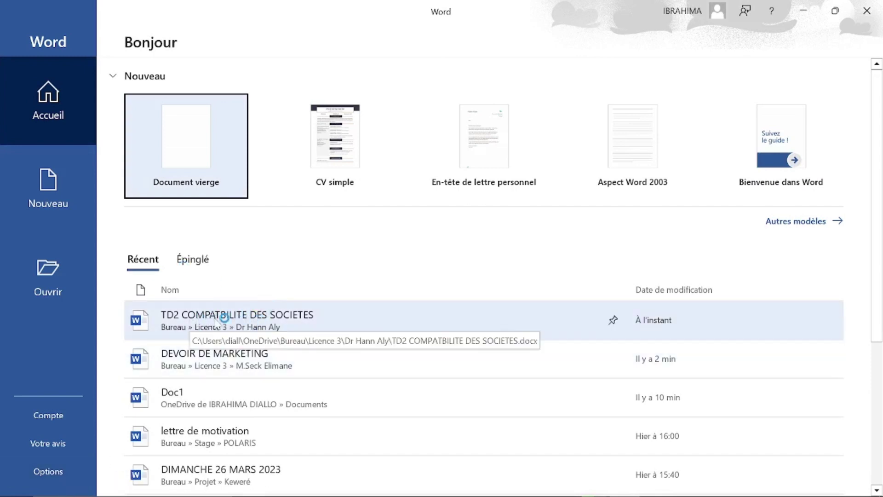
{"action": "left_click", "coordinate": [226, 322]}
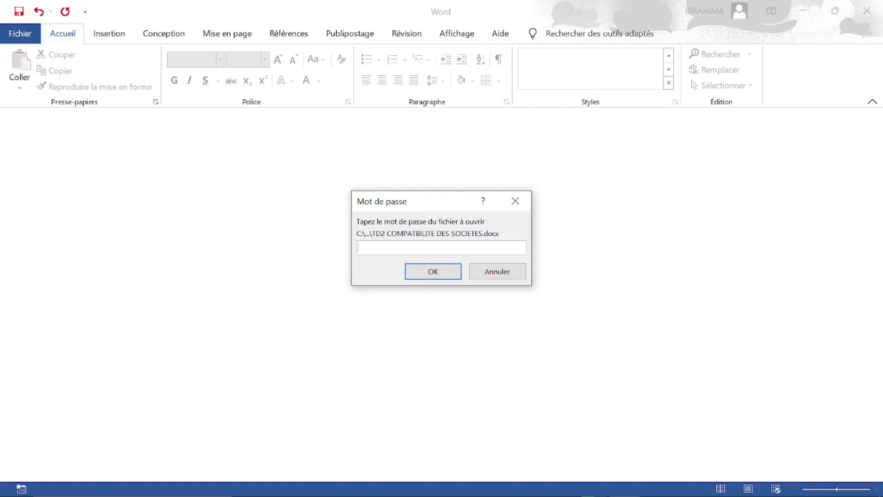
Submit a password for TD2, dismiss the 'Mot de passe incorrect' error, and close Word.
{"action": "type", "text": "••••"}
{"action": "left_click", "coordinate": [431, 275]}
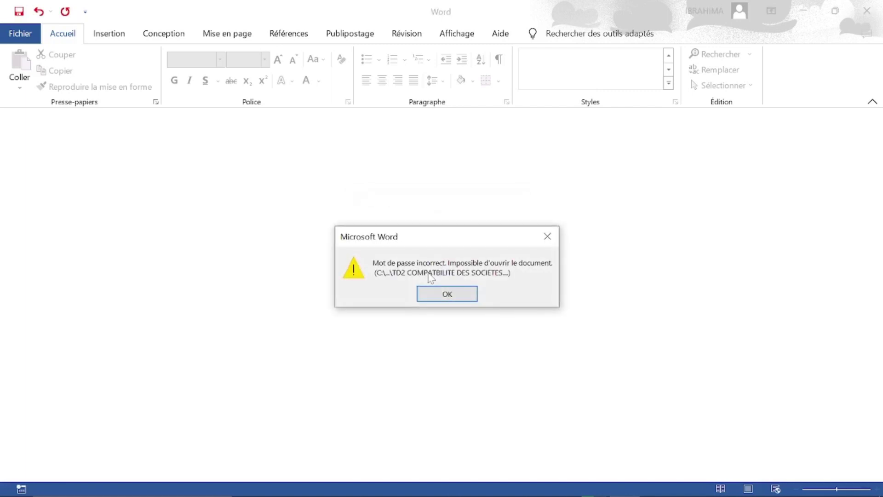
{"action": "left_click", "coordinate": [435, 298]}
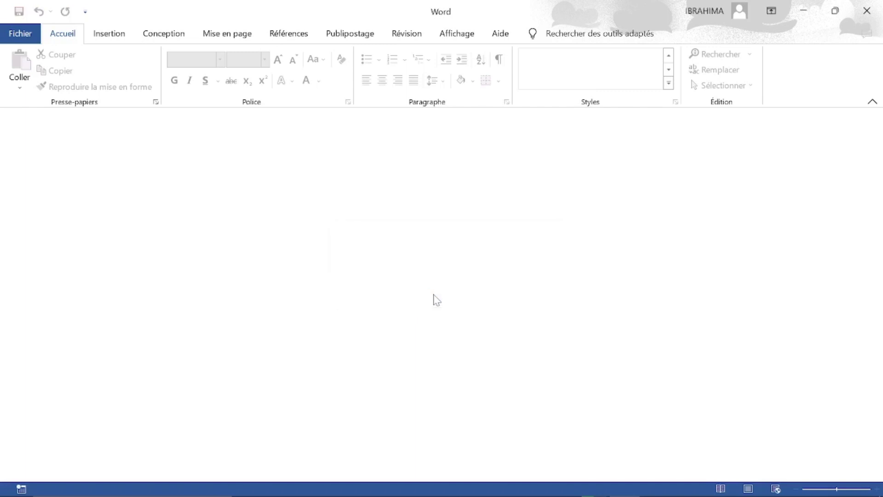
{"action": "left_click", "coordinate": [867, 11]}
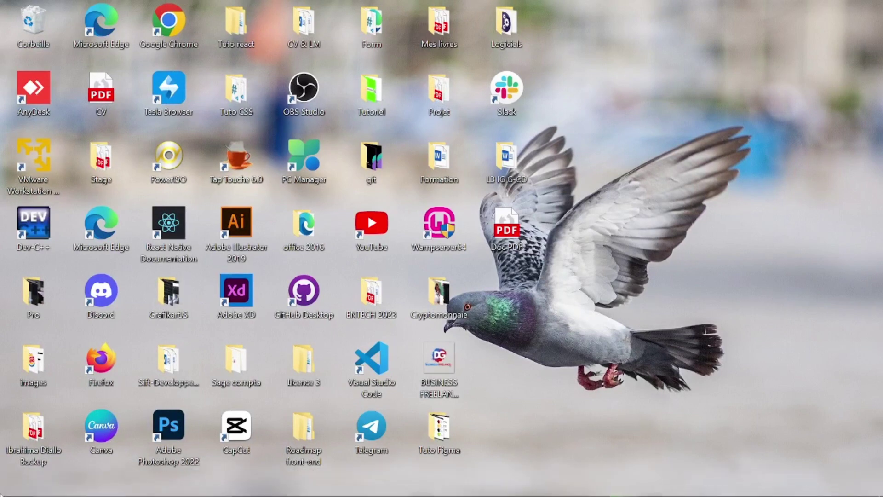
Relaunch Word by searching 'WORD' and open DEVOIR DE MARKETING from the Récent list.
{"action": "mouse_move", "coordinate": [51, 495]}
{"action": "left_click", "coordinate": [88, 489]}
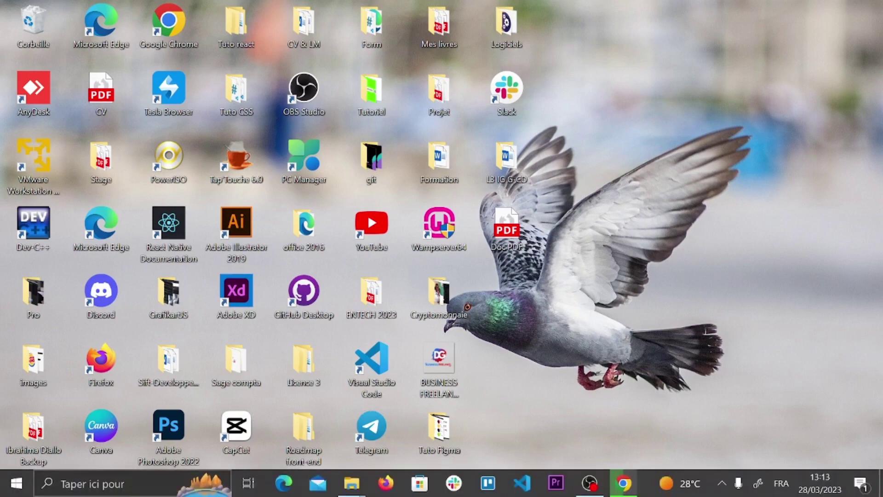
{"action": "type", "text": "WORD"}
{"action": "key", "text": "Return"}
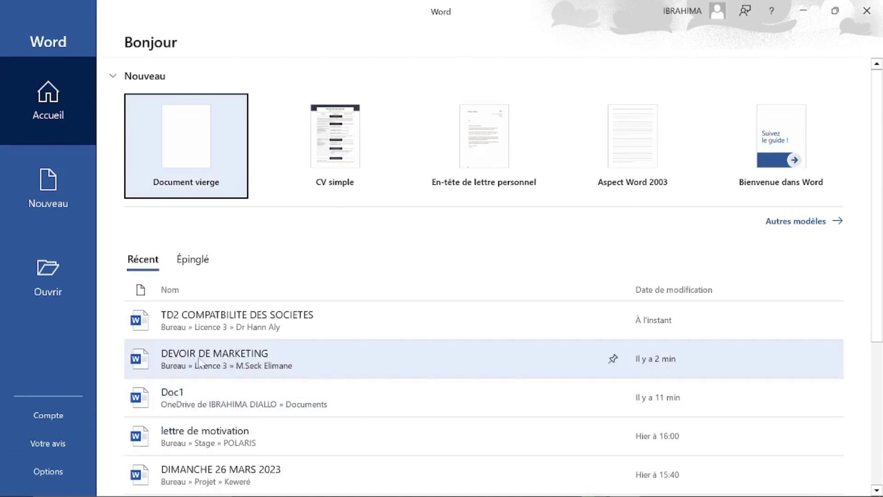
{"action": "left_click", "coordinate": [224, 354]}
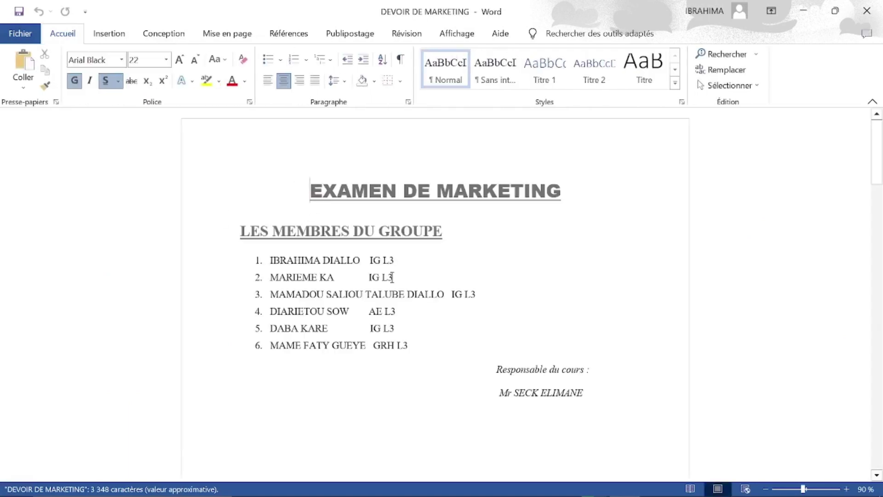
{"action": "scroll", "coordinate": [392, 277], "scroll_direction": "down", "scroll_amount": 10}
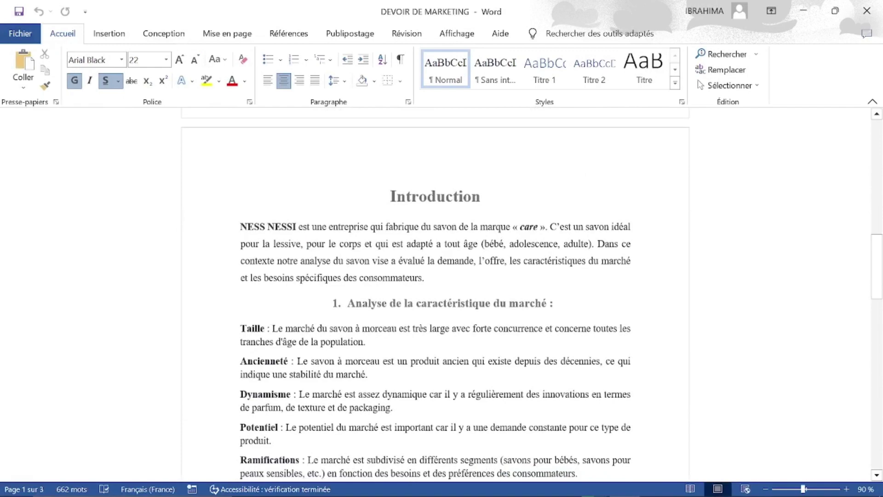
{"action": "scroll", "coordinate": [435, 295], "scroll_direction": "down", "scroll_amount": 8}
{"action": "scroll", "coordinate": [391, 172], "scroll_direction": "up", "scroll_amount": 15}
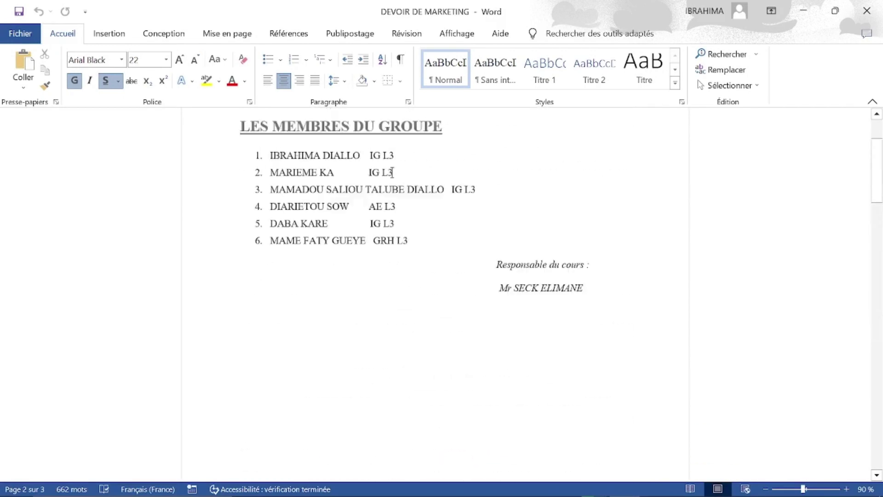
{"action": "scroll", "coordinate": [392, 173], "scroll_direction": "up", "scroll_amount": 3}
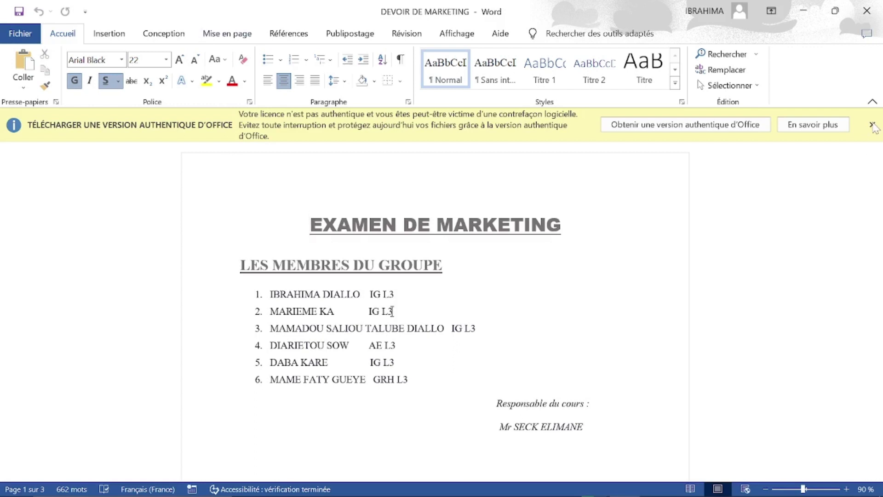
{"action": "left_click", "coordinate": [872, 125]}
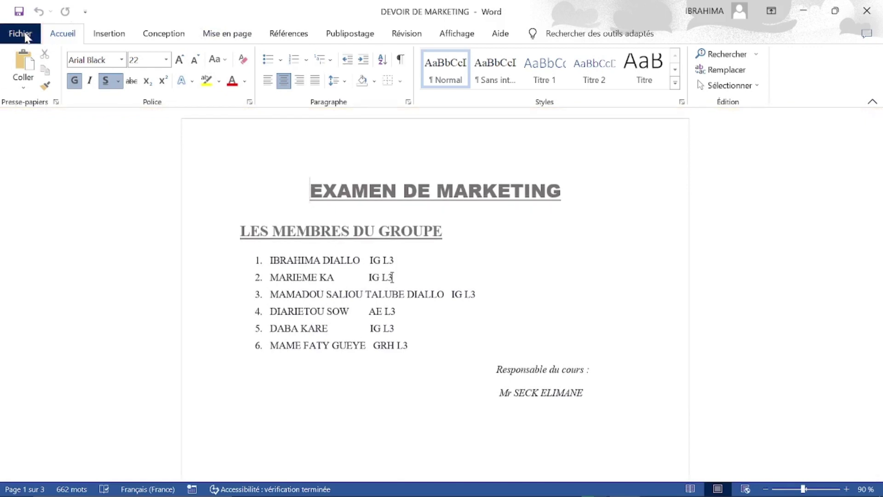
Go to Fichier > Informations and expand the Protéger le document options for DEVOIR DE MARKETING.
{"action": "left_click", "coordinate": [21, 34]}
{"action": "left_click", "coordinate": [24, 36]}
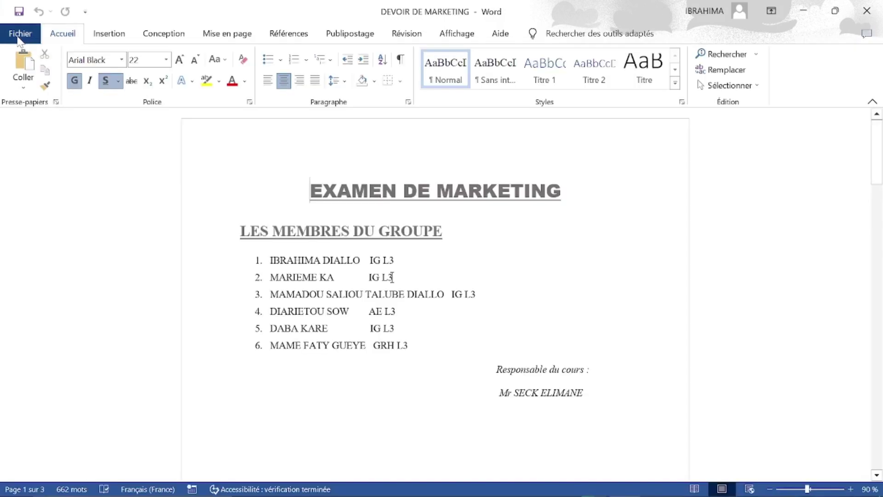
{"action": "left_click", "coordinate": [30, 37]}
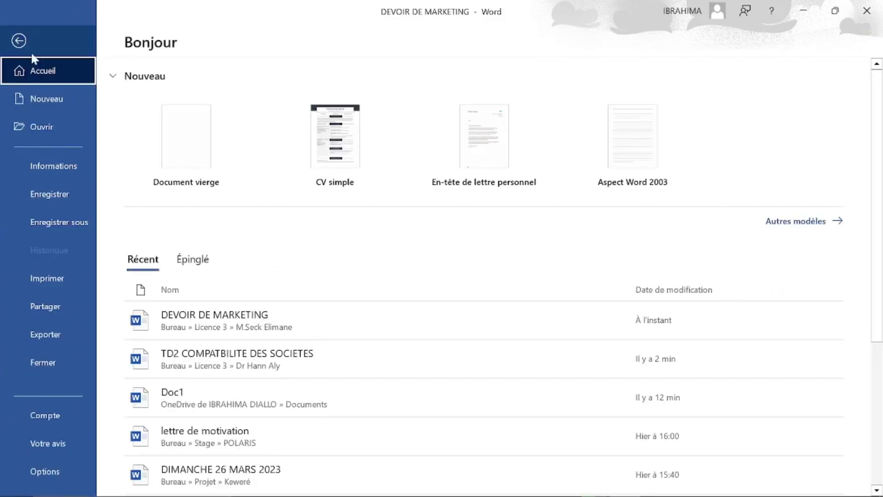
{"action": "left_click", "coordinate": [61, 169]}
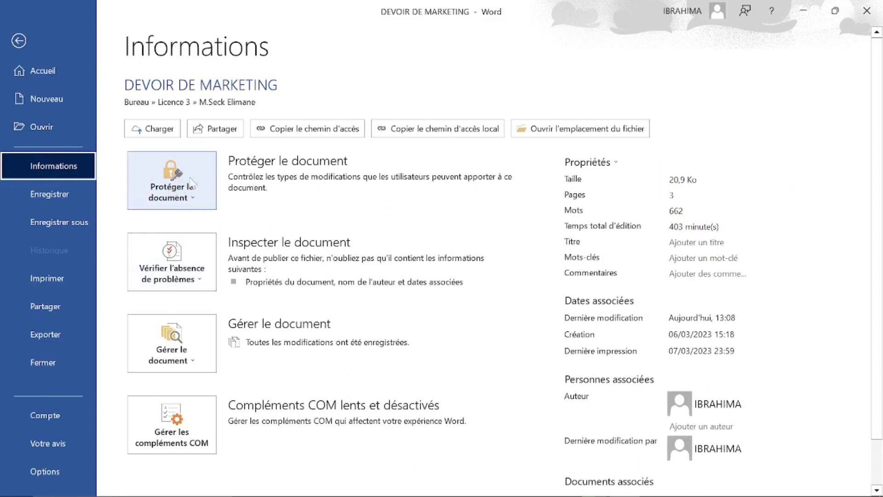
{"action": "left_click", "coordinate": [157, 179]}
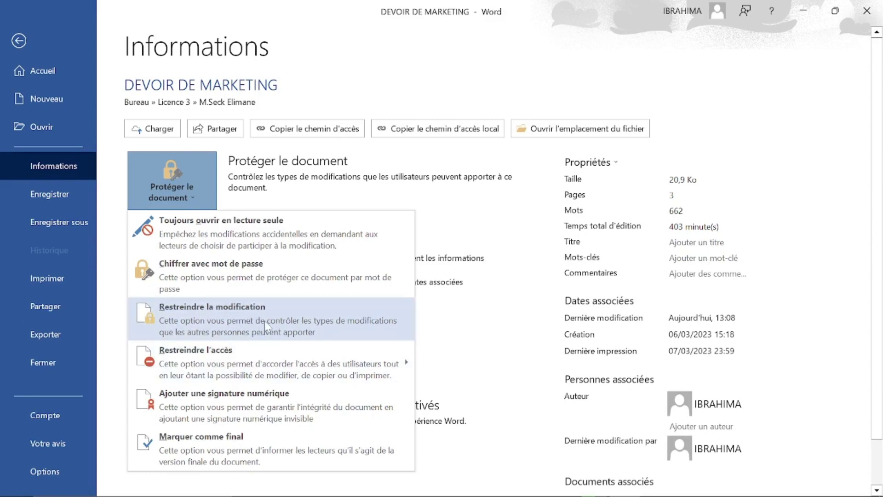
{"action": "mouse_move", "coordinate": [323, 365]}
Encrypt DEVOIR DE MARKETING with a four-character opening password, entered and confirmed.
{"action": "left_click", "coordinate": [263, 276]}
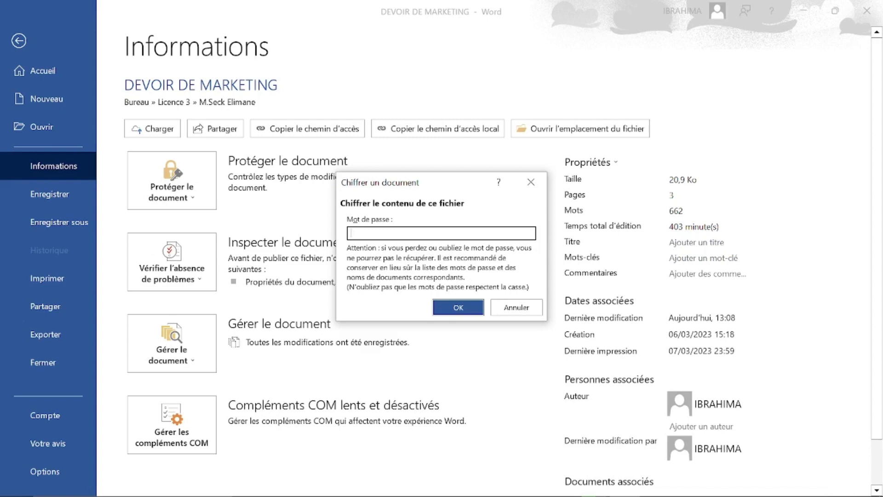
{"action": "type", "text": "****"}
{"action": "left_click", "coordinate": [457, 309]}
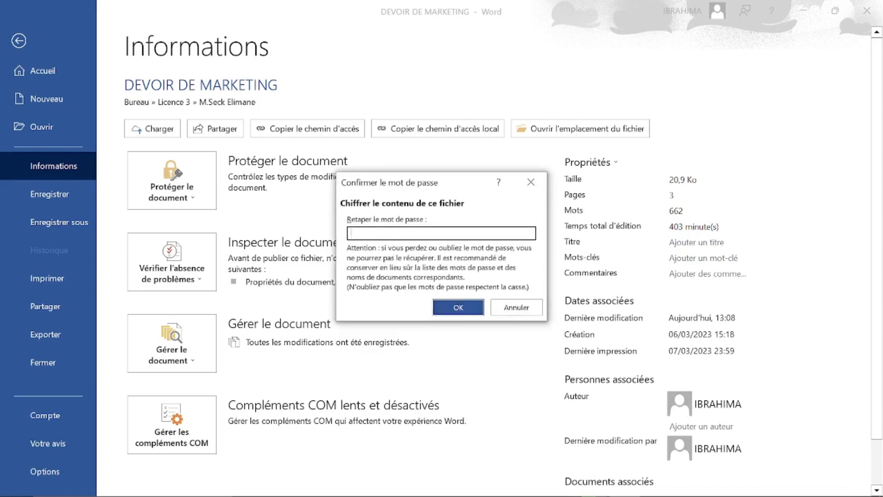
{"action": "type", "text": "****"}
{"action": "left_click", "coordinate": [453, 308]}
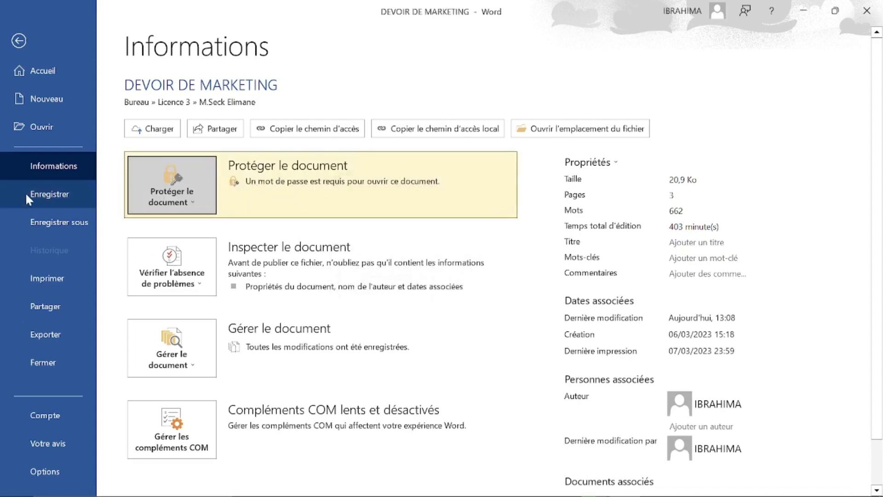
Save the encrypted document, close Word, and relaunch it via a taskbar search for 'WORD'.
{"action": "left_click", "coordinate": [52, 194]}
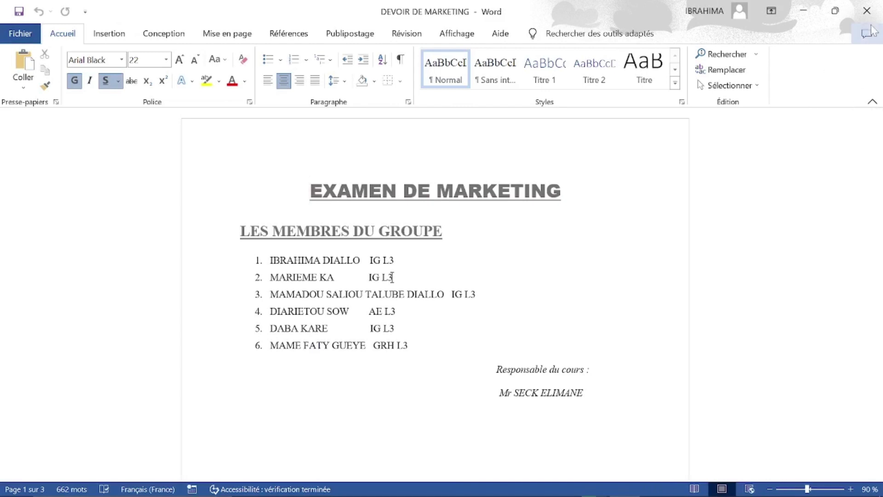
{"action": "left_click", "coordinate": [868, 11]}
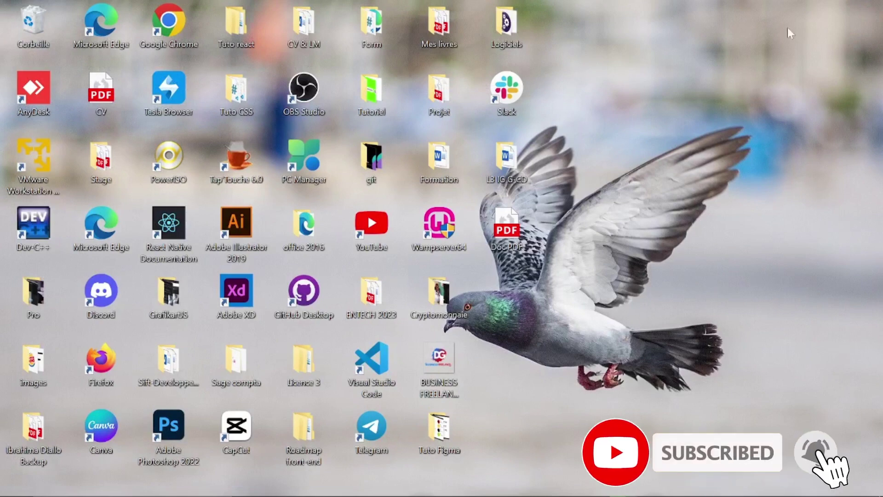
{"action": "mouse_move", "coordinate": [622, 495]}
{"action": "left_click", "coordinate": [113, 492]}
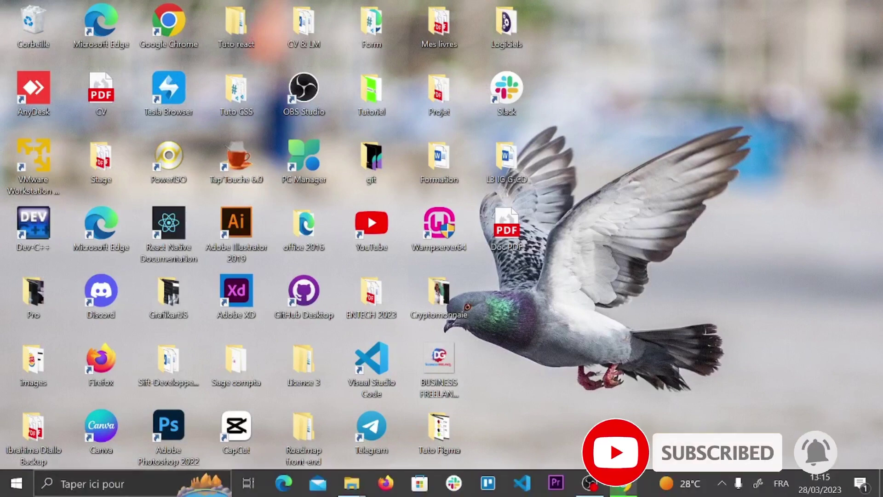
{"action": "type", "text": "WORD"}
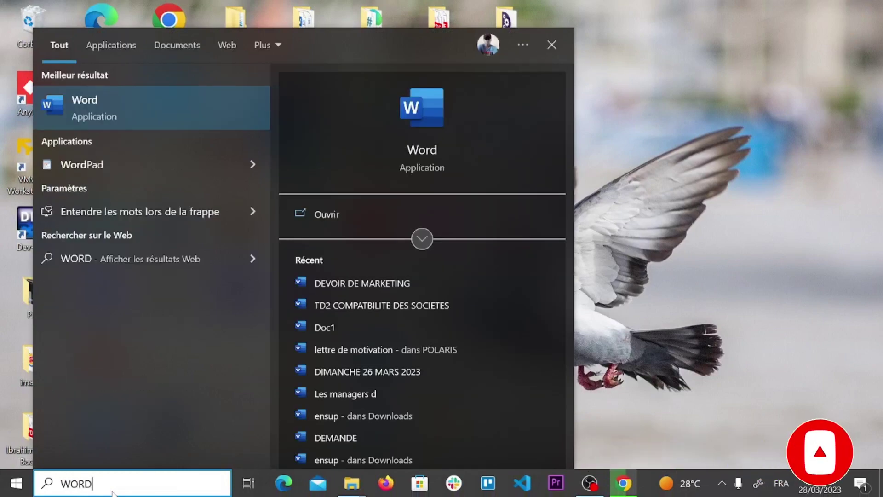
{"action": "key", "text": "Return"}
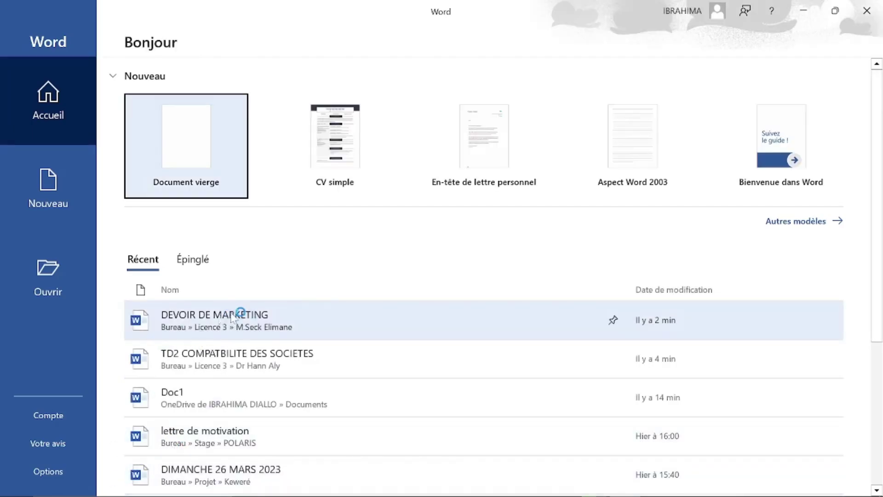
Open DEVOIR DE MARKETING from Récent, supplying its four-character opening password.
{"action": "left_click", "coordinate": [237, 315]}
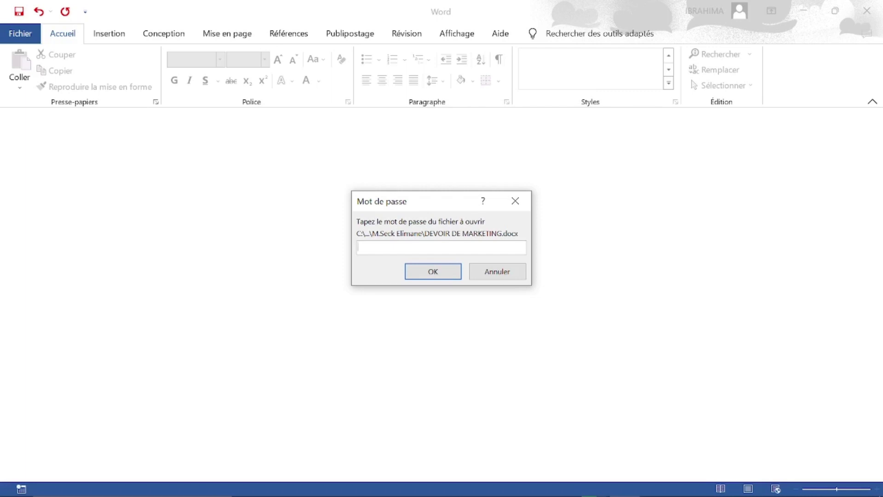
{"action": "type", "text": "••••"}
{"action": "left_click", "coordinate": [443, 275]}
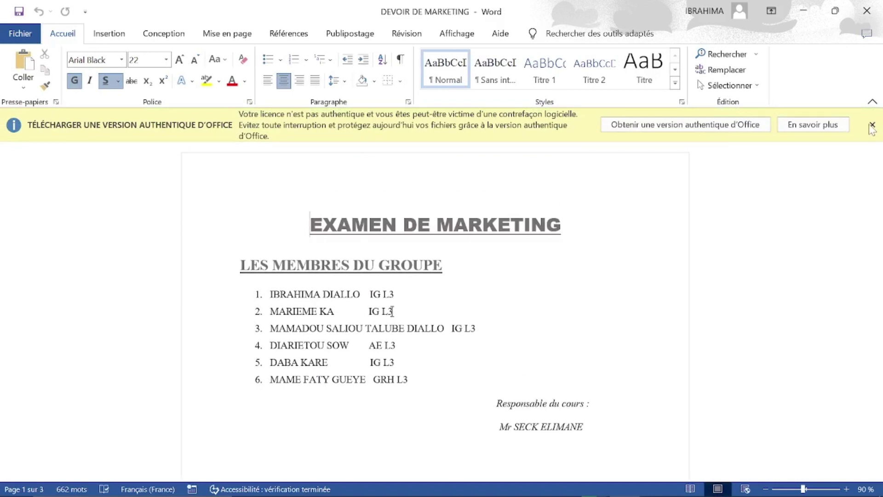
Scroll around the top of page 1 showing the EXAMEN DE MARKETING title and group list.
{"action": "scroll", "coordinate": [871, 129], "scroll_direction": "down", "scroll_amount": 1}
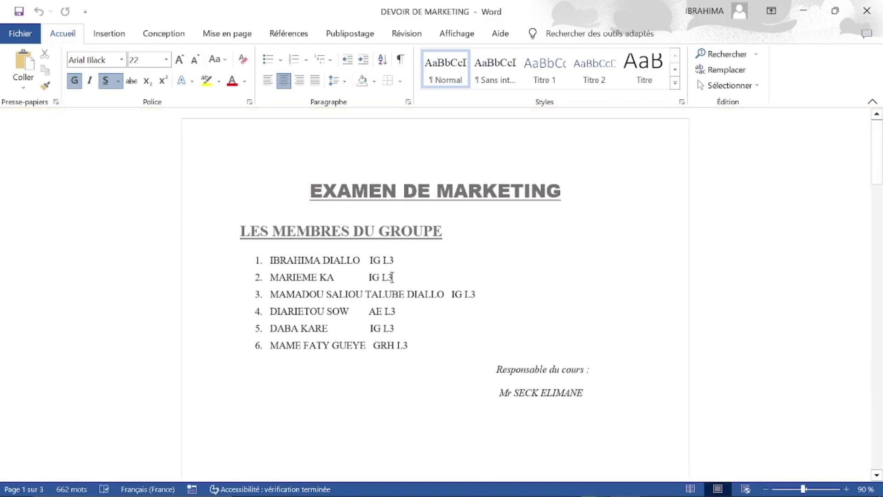
{"action": "scroll", "coordinate": [435, 294], "scroll_direction": "down", "scroll_amount": 1}
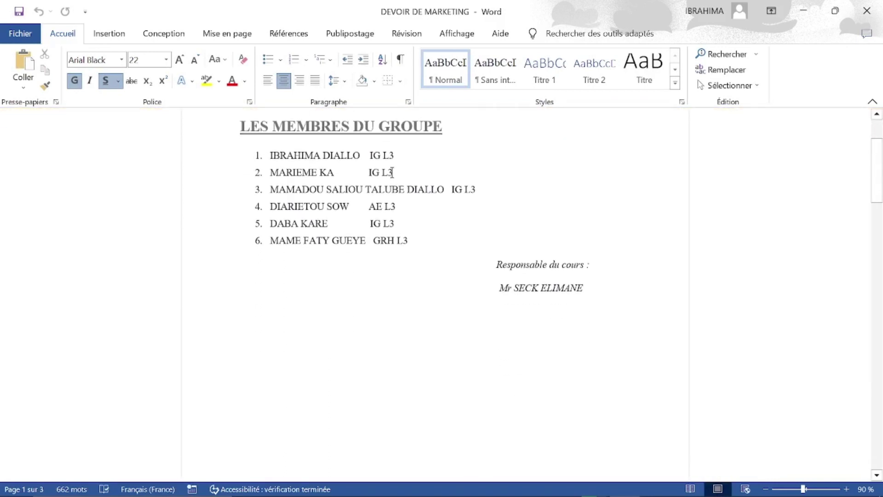
{"action": "scroll", "coordinate": [392, 239], "scroll_direction": "up", "scroll_amount": 1}
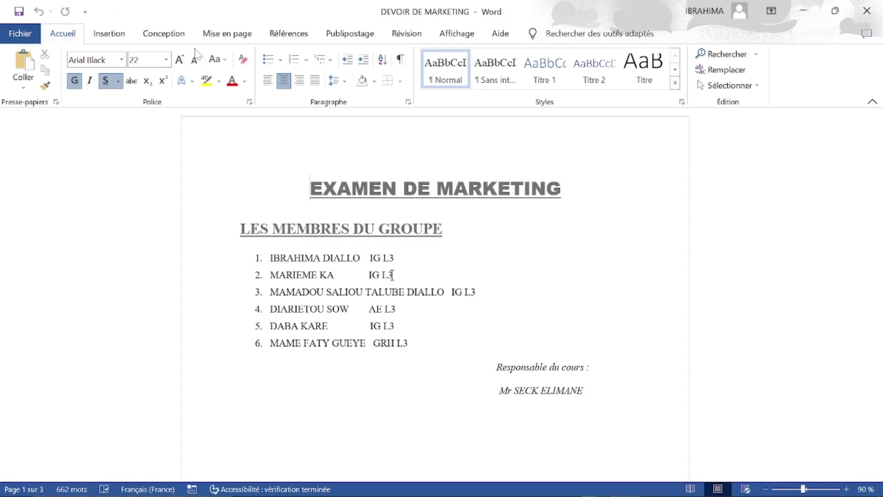
Restrict editing to Aucune modification (Lecture seule) with a Tout le monde exception, and start enforcing protection.
{"action": "left_click", "coordinate": [406, 34]}
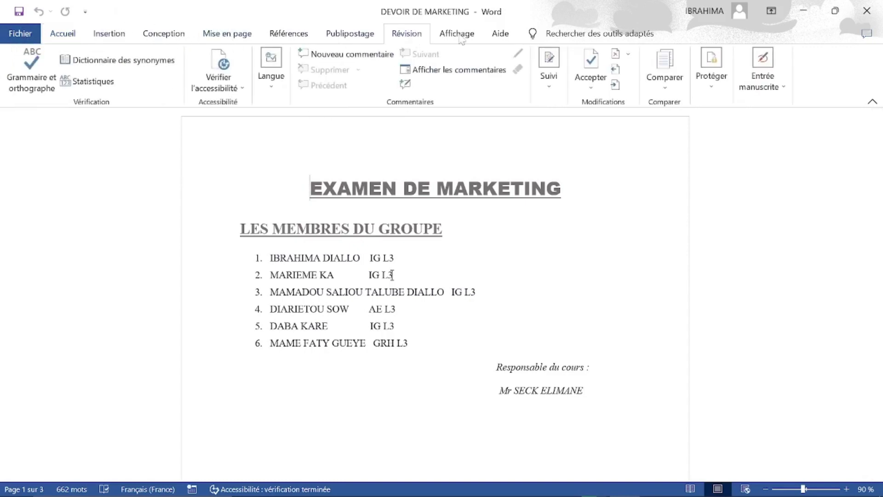
{"action": "left_click", "coordinate": [719, 76]}
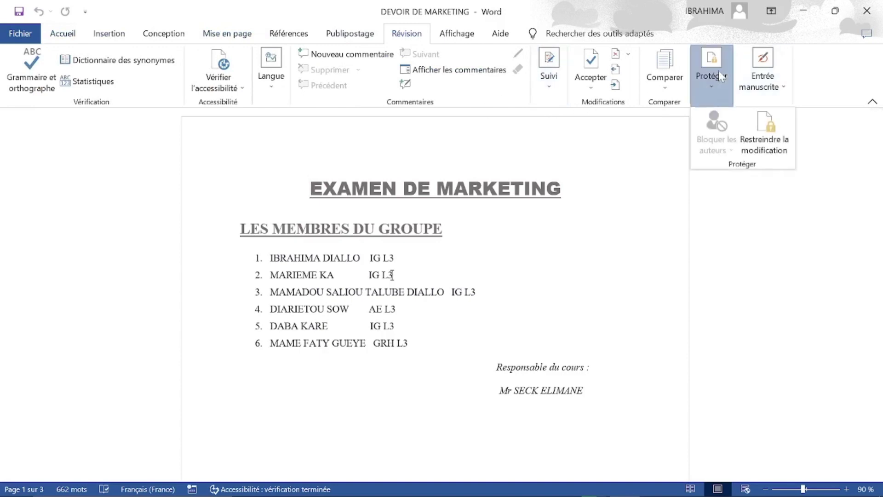
{"action": "left_click", "coordinate": [774, 136]}
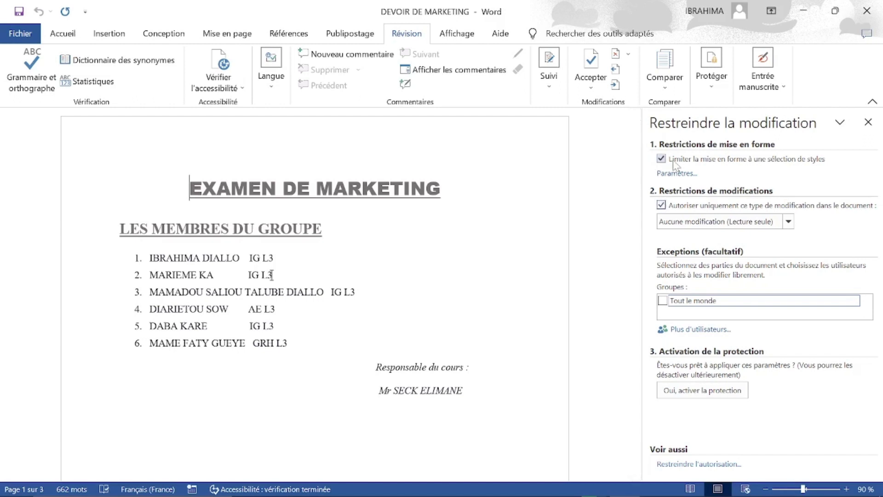
{"action": "left_click", "coordinate": [662, 301]}
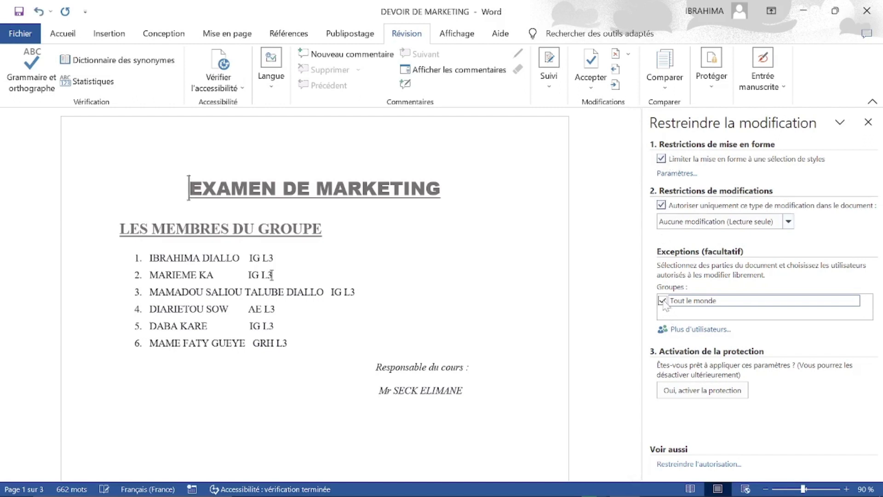
{"action": "left_click", "coordinate": [677, 390]}
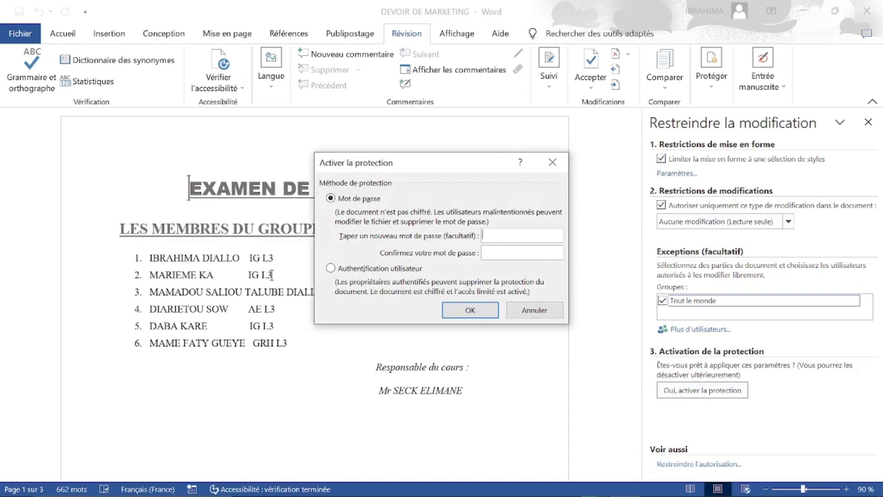
Enforce the read-only protection with a four-character password, entered and confirmed.
{"action": "type", "text": "1234"}
{"action": "key", "text": "Tab"}
{"action": "type", "text": "1234"}
{"action": "left_click", "coordinate": [470, 311]}
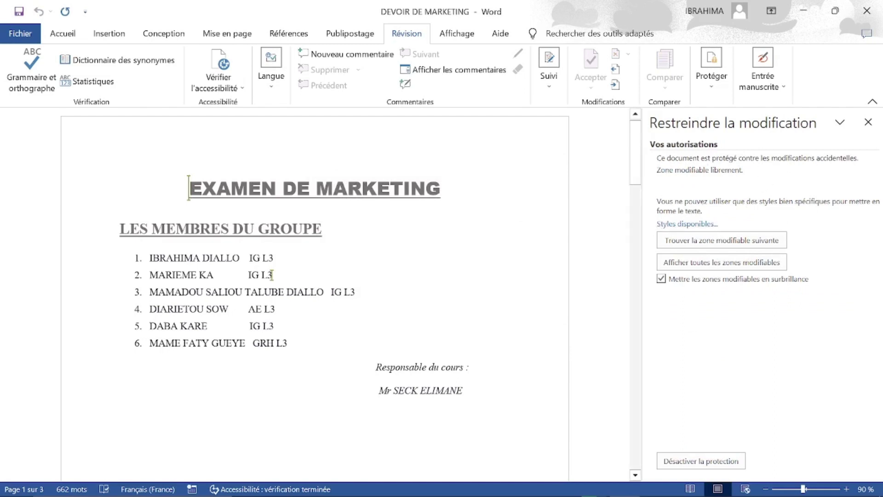
Try deleting characters in the locked title and body text, which Word refuses.
{"action": "left_click", "coordinate": [441, 189]}
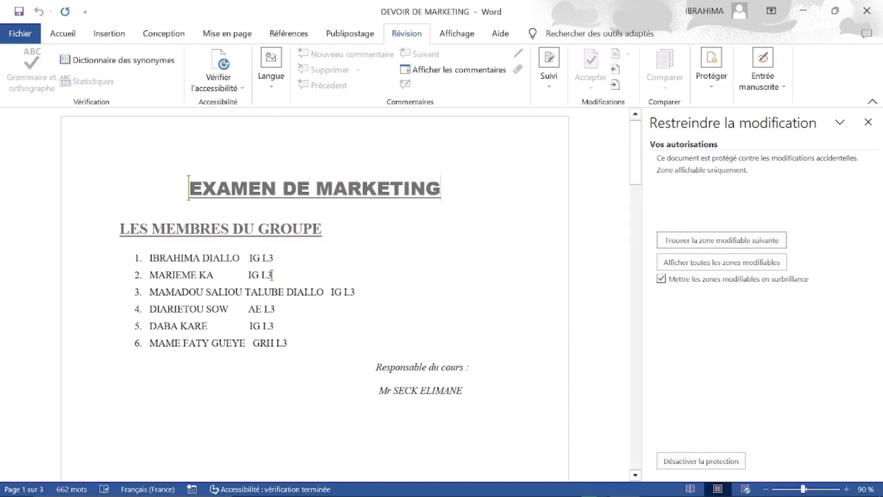
{"action": "key", "text": "BackSpace"}
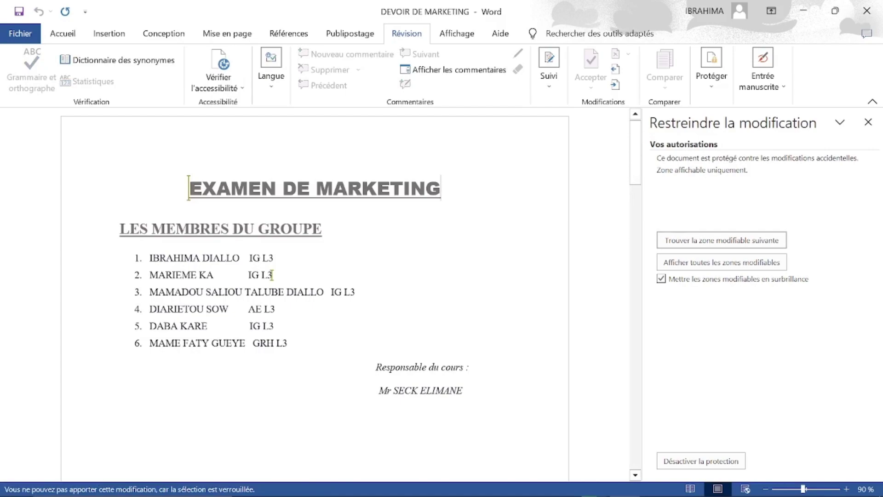
{"action": "scroll", "coordinate": [271, 275], "scroll_direction": "down", "scroll_amount": 15}
{"action": "scroll", "coordinate": [272, 276], "scroll_direction": "up", "scroll_amount": 15}
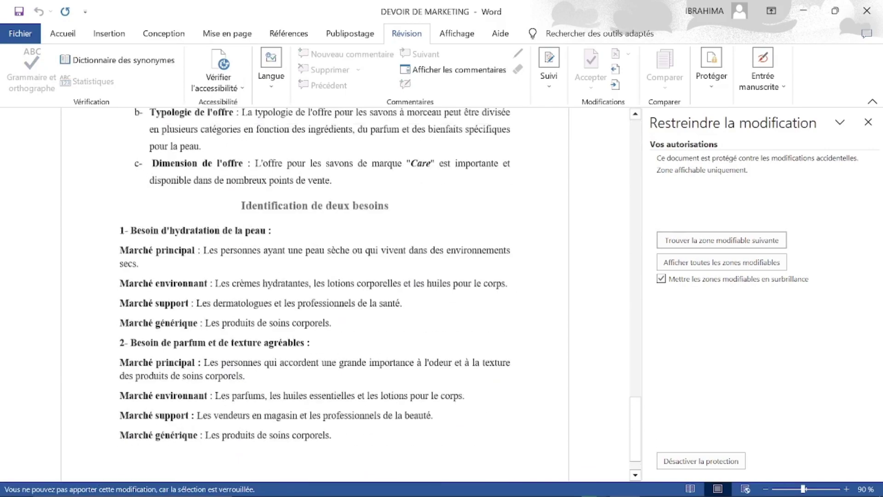
{"action": "left_click", "coordinate": [271, 276]}
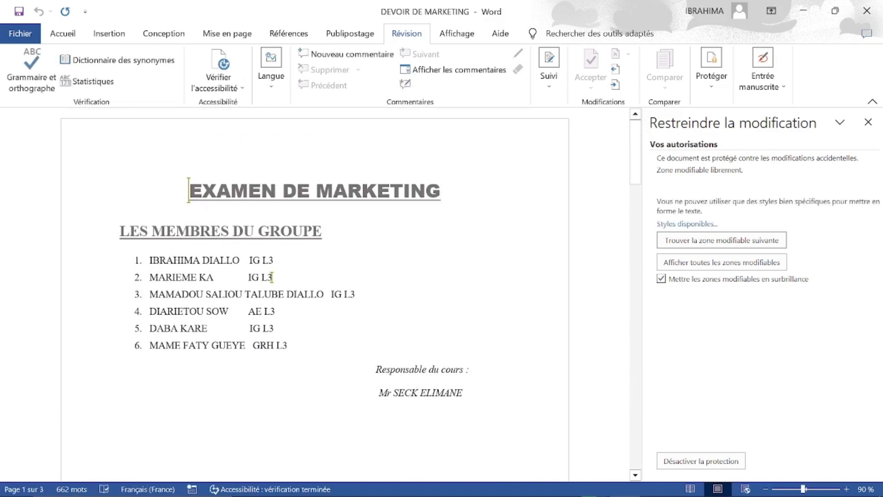
{"action": "key", "text": "BackSpace"}
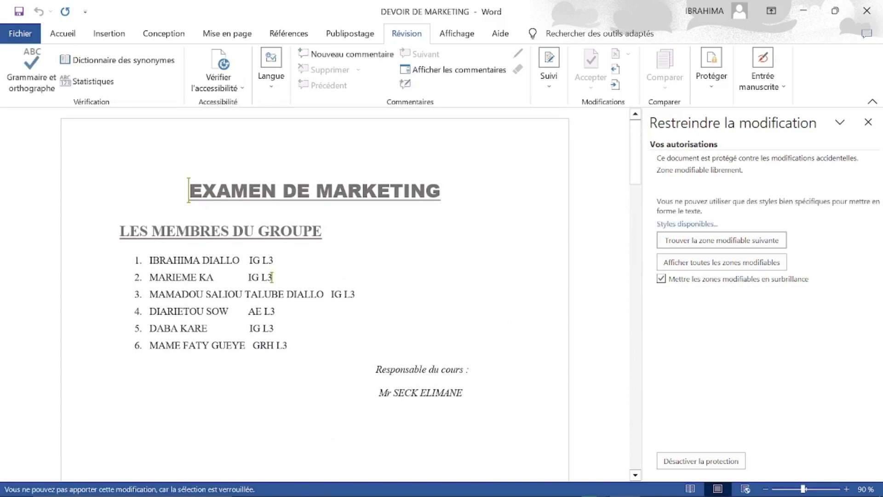
Test selections in the member list and the GROUPE heading to find where editing is allowed.
{"action": "mouse_move", "coordinate": [295, 361]}
{"action": "left_mouse_down"}
{"action": "mouse_move", "coordinate": [273, 277]}
{"action": "mouse_move", "coordinate": [169, 348]}
{"action": "mouse_move", "coordinate": [290, 353]}
{"action": "left_mouse_up"}
{"action": "left_click", "coordinate": [295, 361]}
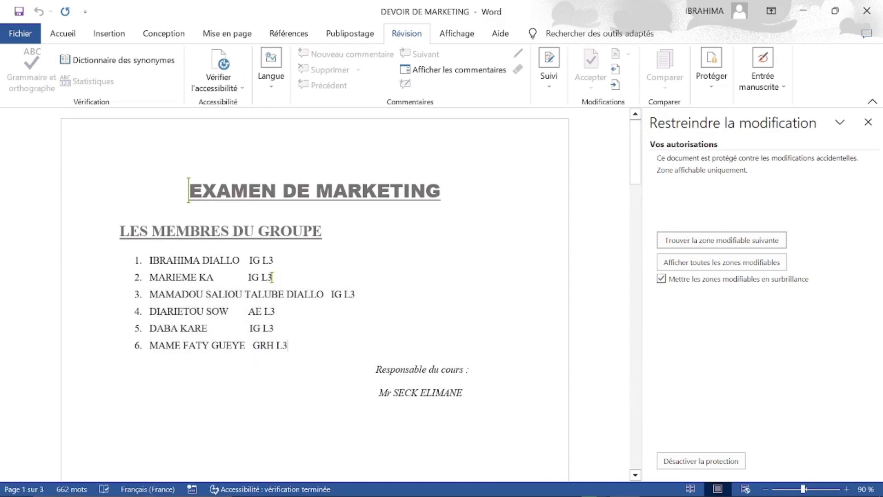
{"action": "double_click", "coordinate": [292, 247]}
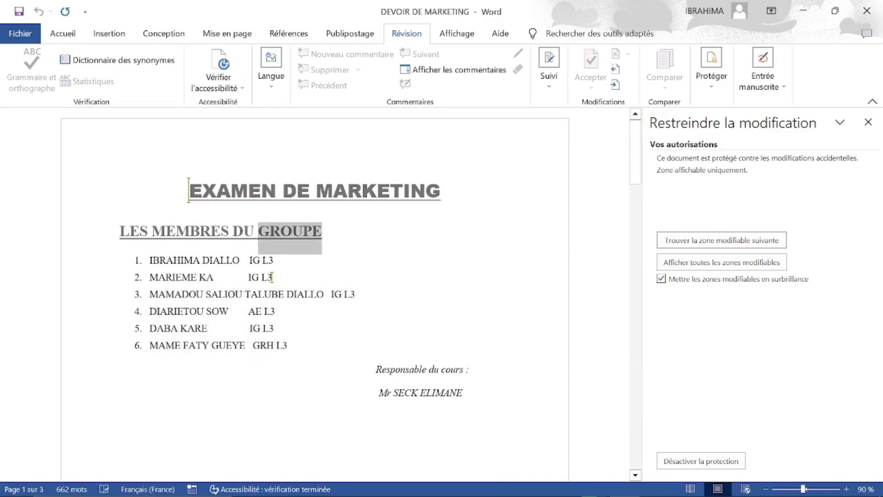
{"action": "left_click", "coordinate": [293, 248]}
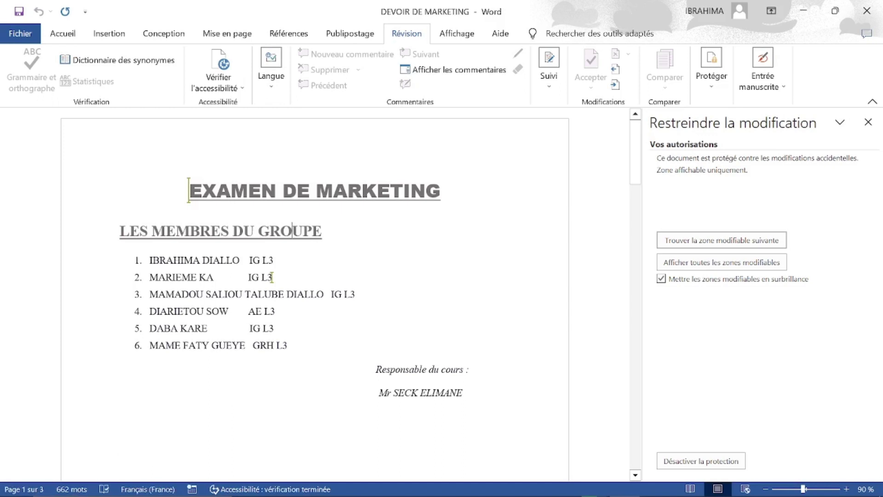
{"action": "triple_click", "coordinate": [272, 277]}
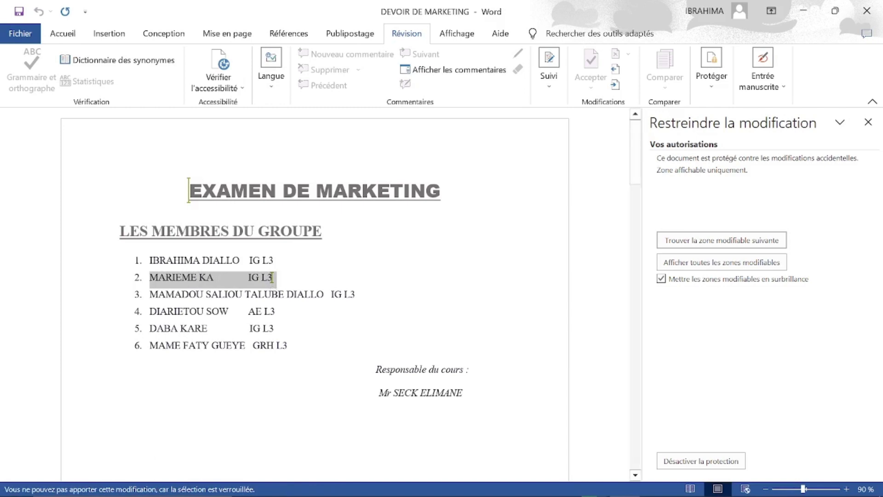
{"action": "left_click", "coordinate": [302, 286]}
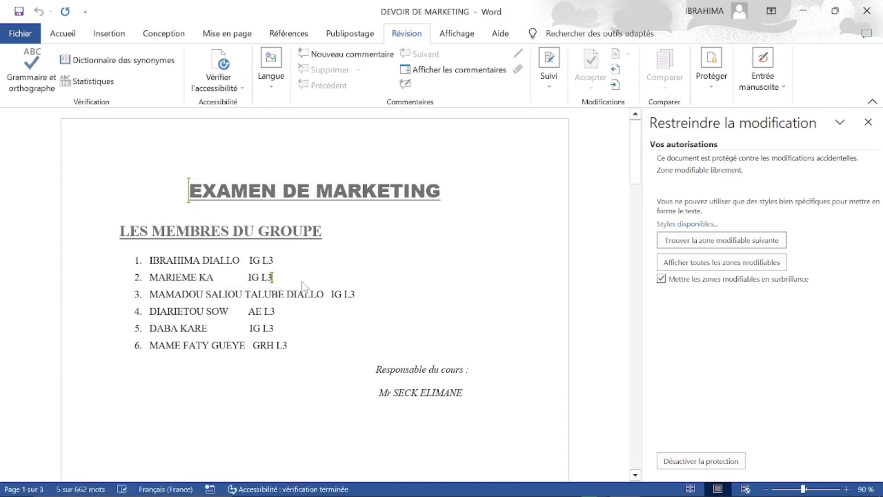
Turn off the document protection (Désactiver la protection) by entering the protection password.
{"action": "left_click", "coordinate": [683, 464]}
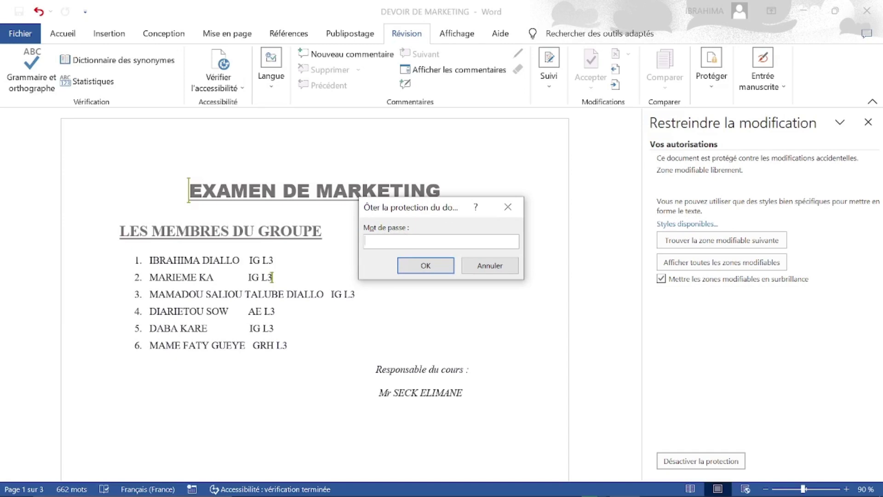
{"action": "type", "text": "1234"}
{"action": "left_click", "coordinate": [416, 265]}
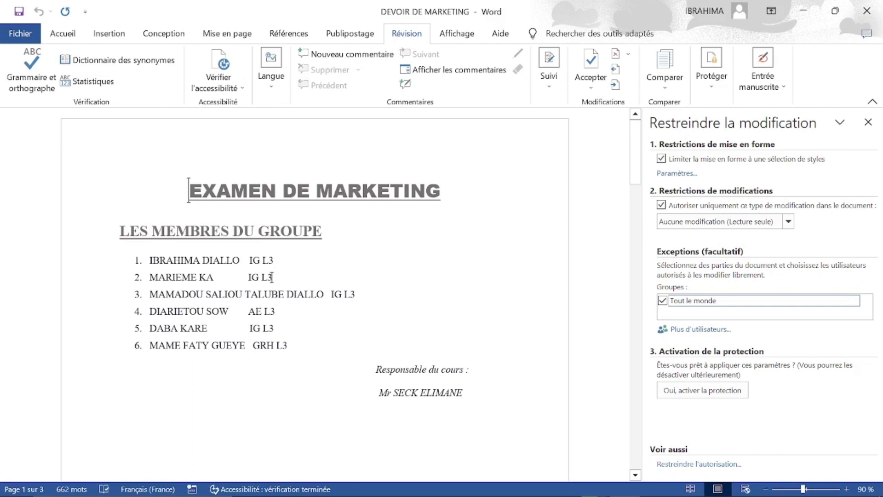
Type and delete at the end of LES MEMBRES DU GROUPE, restoring 'OUPE' and removing the stray £.
{"action": "key", "text": "space"}
{"action": "key", "text": "BackSpace"}
{"action": "key", "text": "BackSpace"}
{"action": "key", "text": "BackSpace"}
{"action": "key", "text": "BackSpace"}
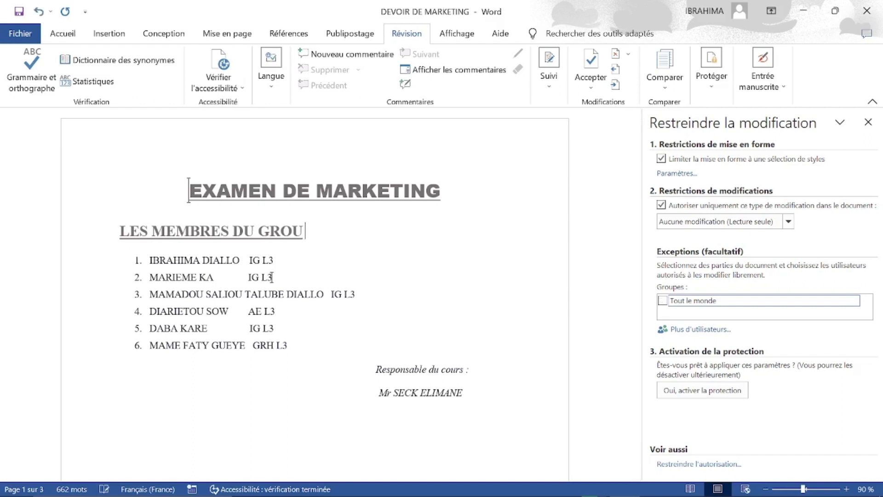
{"action": "type", "text": "OUPE£"}
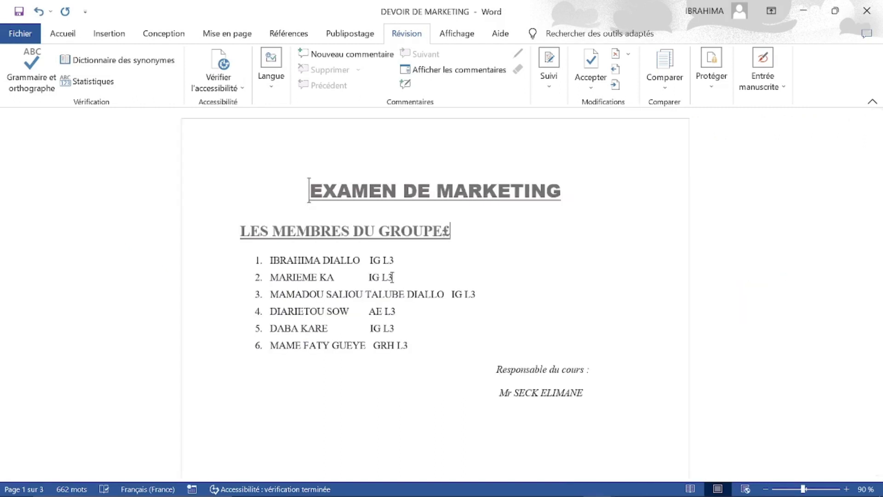
{"action": "key", "text": "BackSpace"}
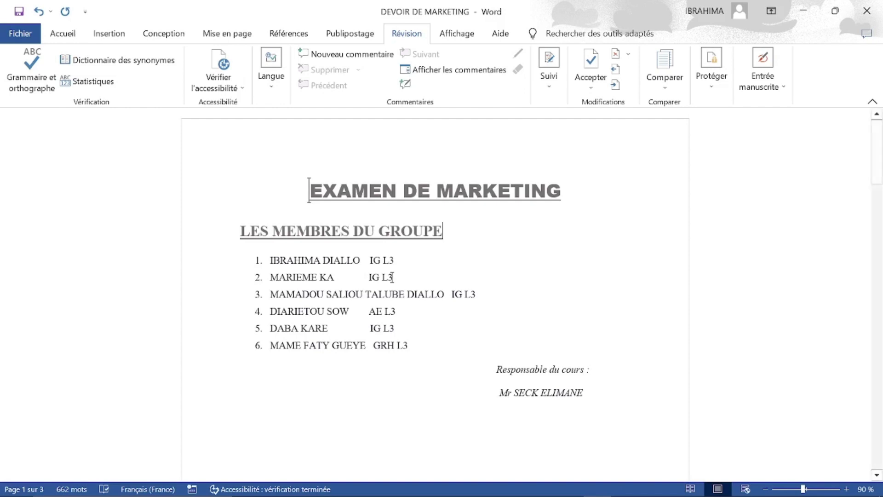
Go to the Fichier > Informations page for DEVOIR DE MARKETING.
{"action": "left_click", "coordinate": [18, 35]}
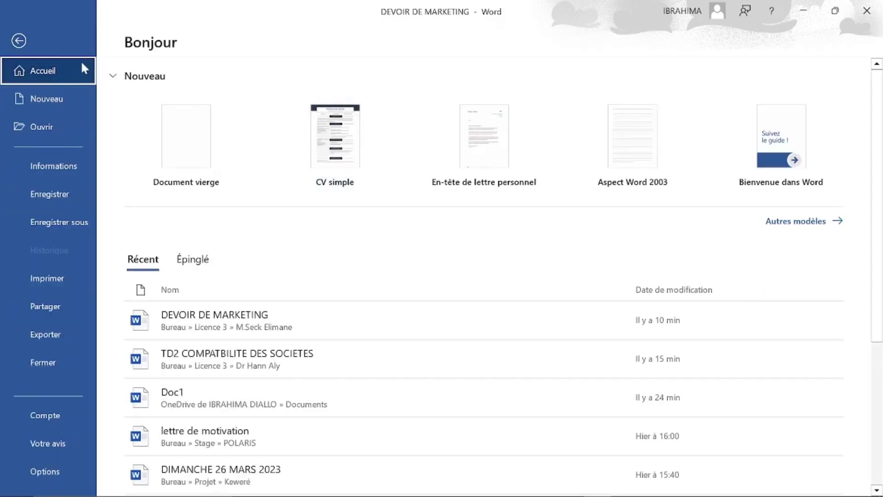
{"action": "left_click", "coordinate": [26, 42]}
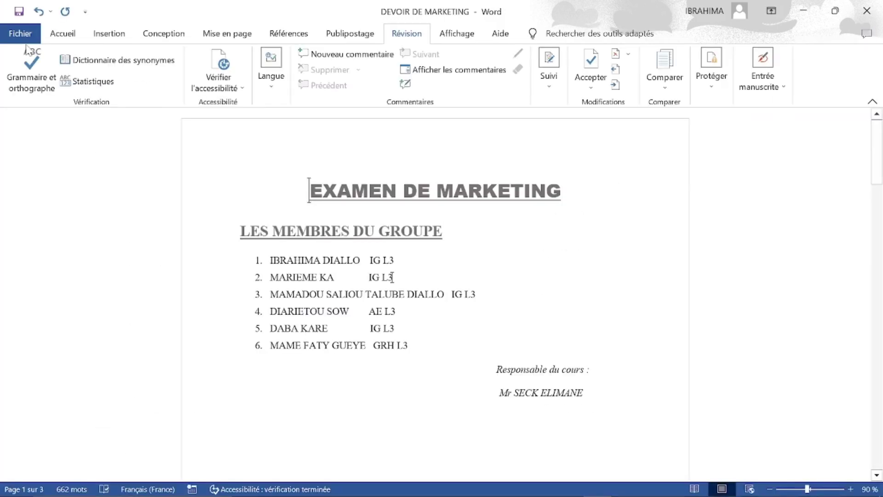
{"action": "left_click", "coordinate": [22, 34]}
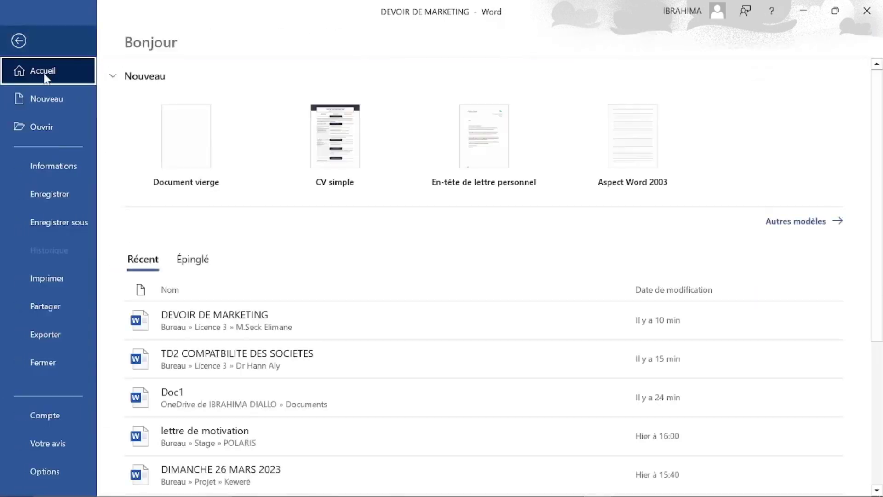
{"action": "left_click", "coordinate": [64, 171]}
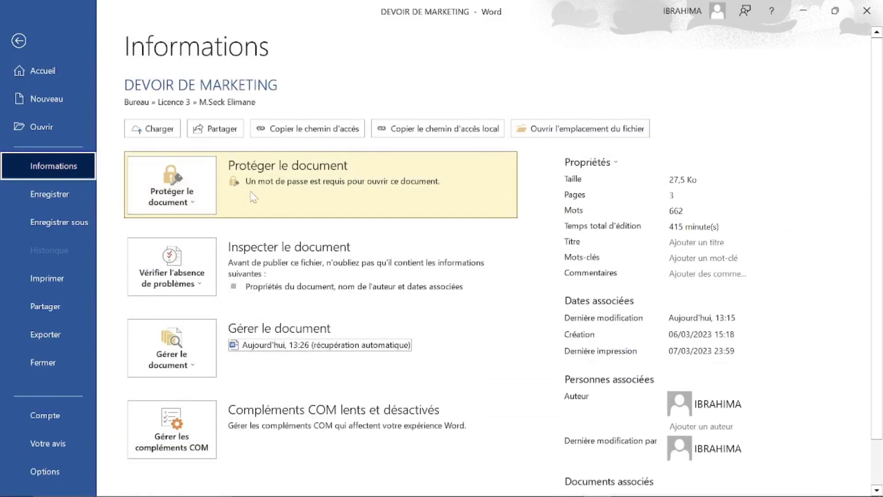
Clear the Chiffrer avec mot de passe field and confirm, removing the opening password.
{"action": "left_click", "coordinate": [181, 187]}
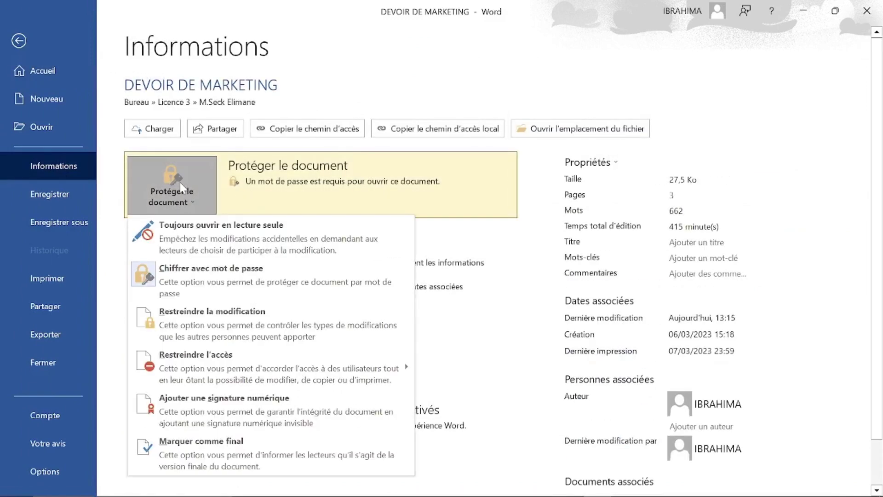
{"action": "left_click", "coordinate": [210, 279]}
{"action": "type", "text": "1234"}
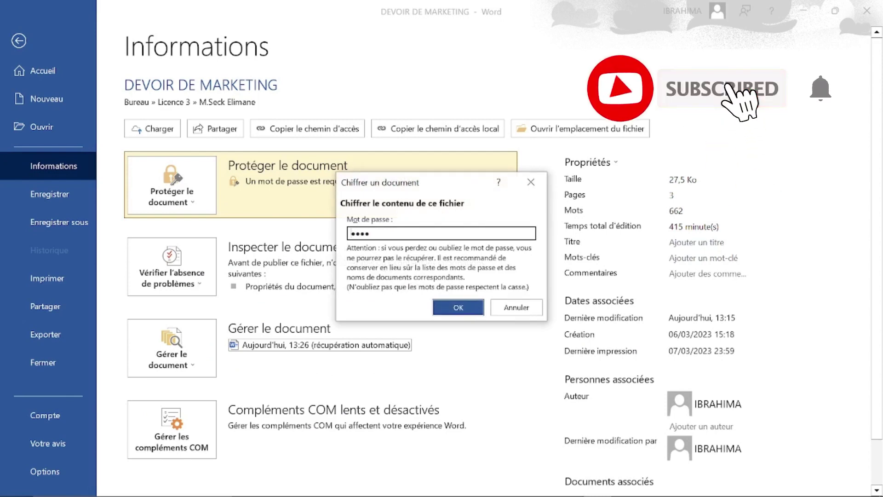
{"action": "key", "text": "ctrl+a"}
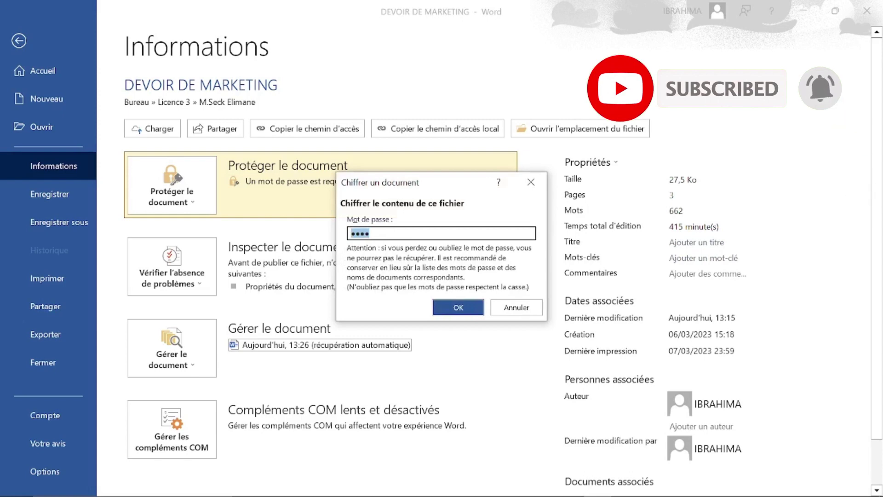
{"action": "left_click", "coordinate": [370, 233]}
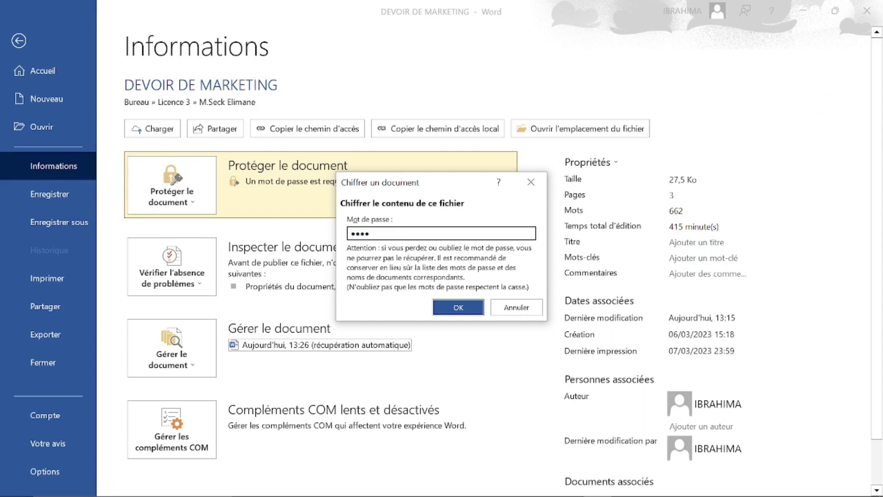
{"action": "key", "text": "BackSpace"}
{"action": "key", "text": "BackSpace"}
{"action": "key", "text": "BackSpace"}
{"action": "key", "text": "BackSpace"}
{"action": "left_click", "coordinate": [462, 309]}
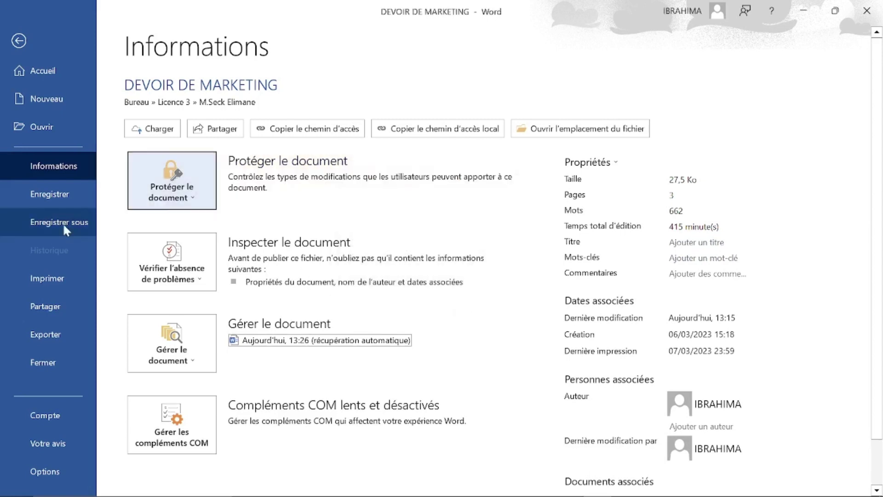
Save the document, close Word, and relaunch Word by searching 'word' in Windows.
{"action": "left_click", "coordinate": [54, 193]}
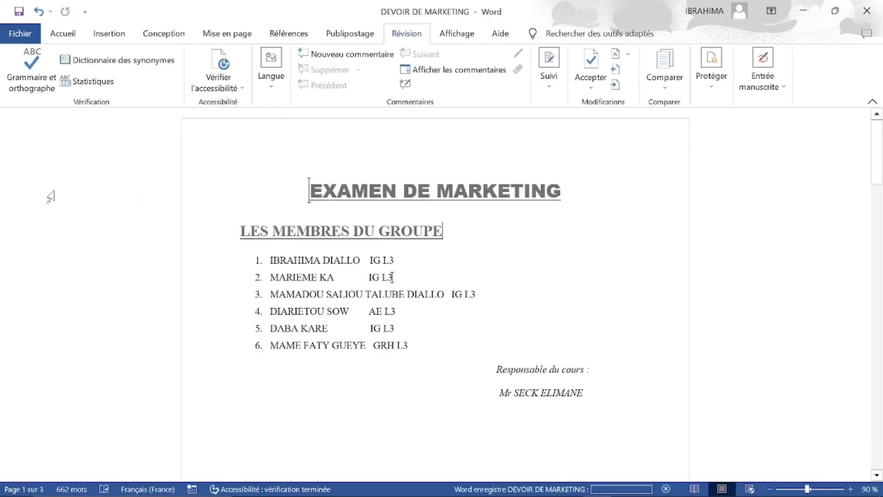
{"action": "left_click", "coordinate": [873, 13]}
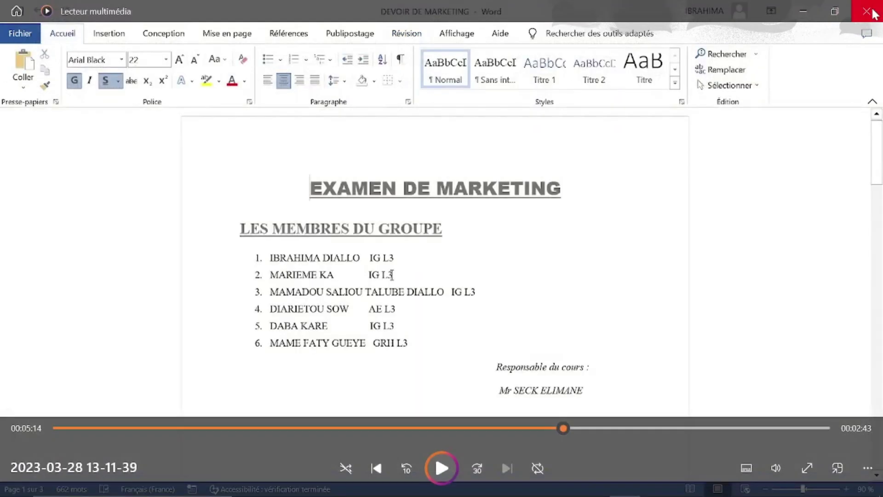
{"action": "left_click", "coordinate": [803, 11]}
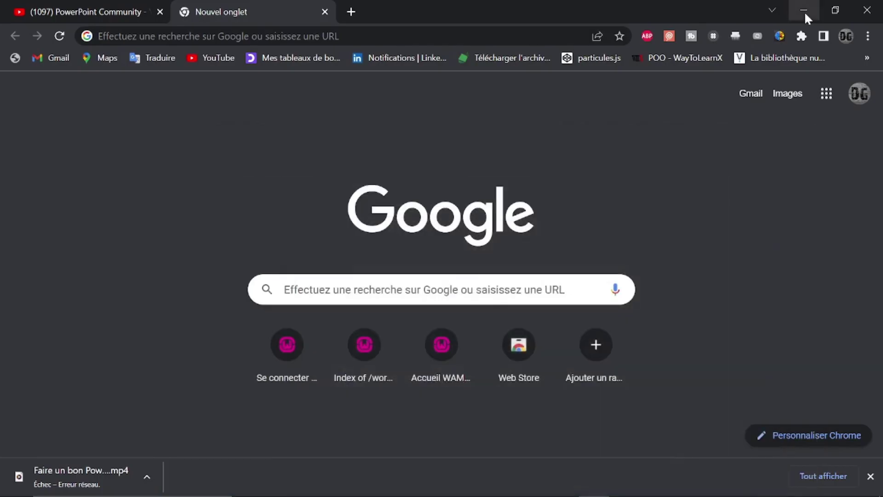
{"action": "mouse_move", "coordinate": [201, 468]}
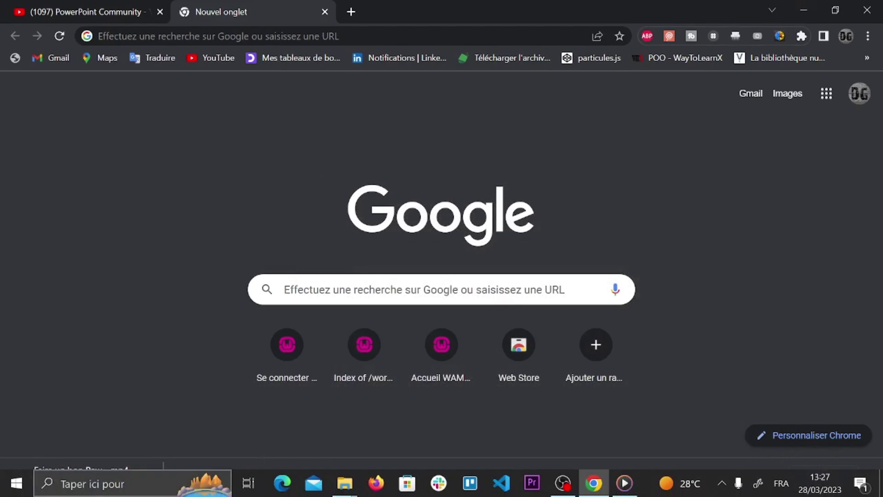
{"action": "left_click", "coordinate": [98, 492]}
{"action": "type", "text": "word"}
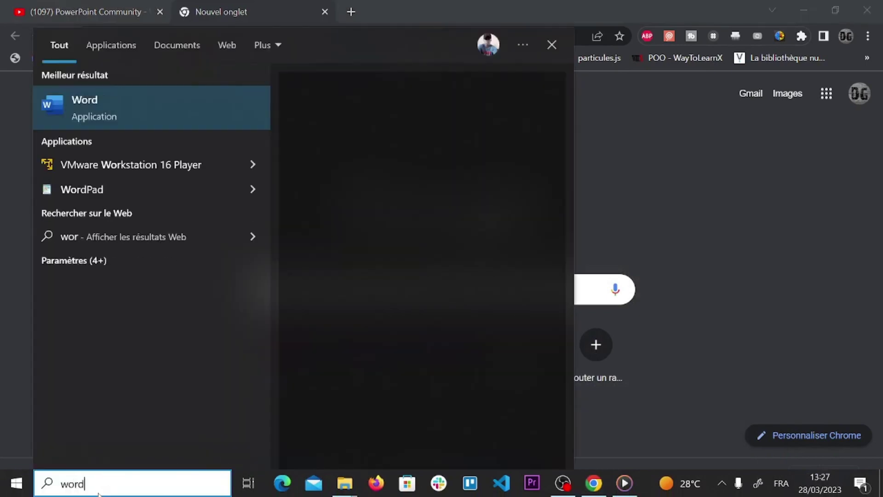
{"action": "key", "text": "Return"}
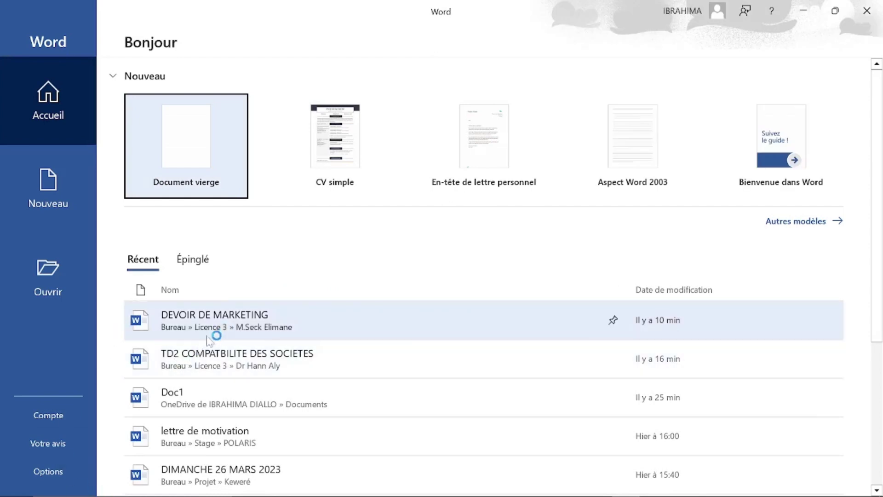
Open DEVOIR DE MARKETING from the Récent list, with no password prompt.
{"action": "left_click", "coordinate": [208, 335]}
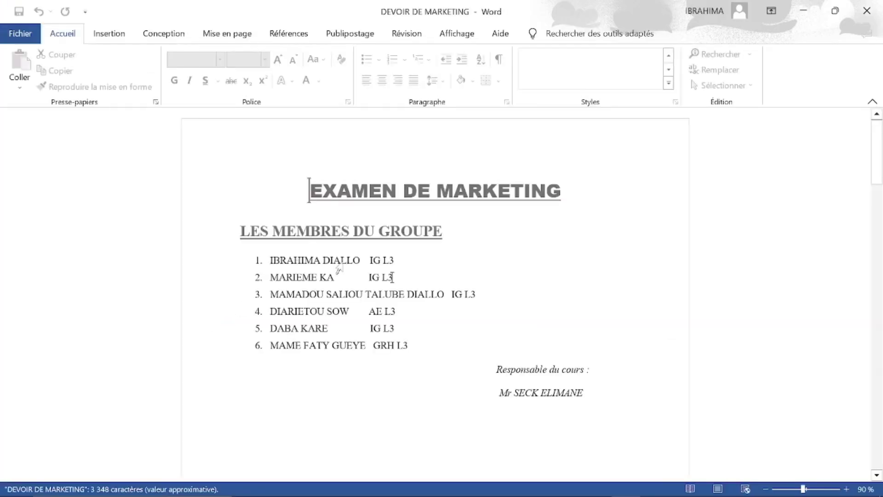